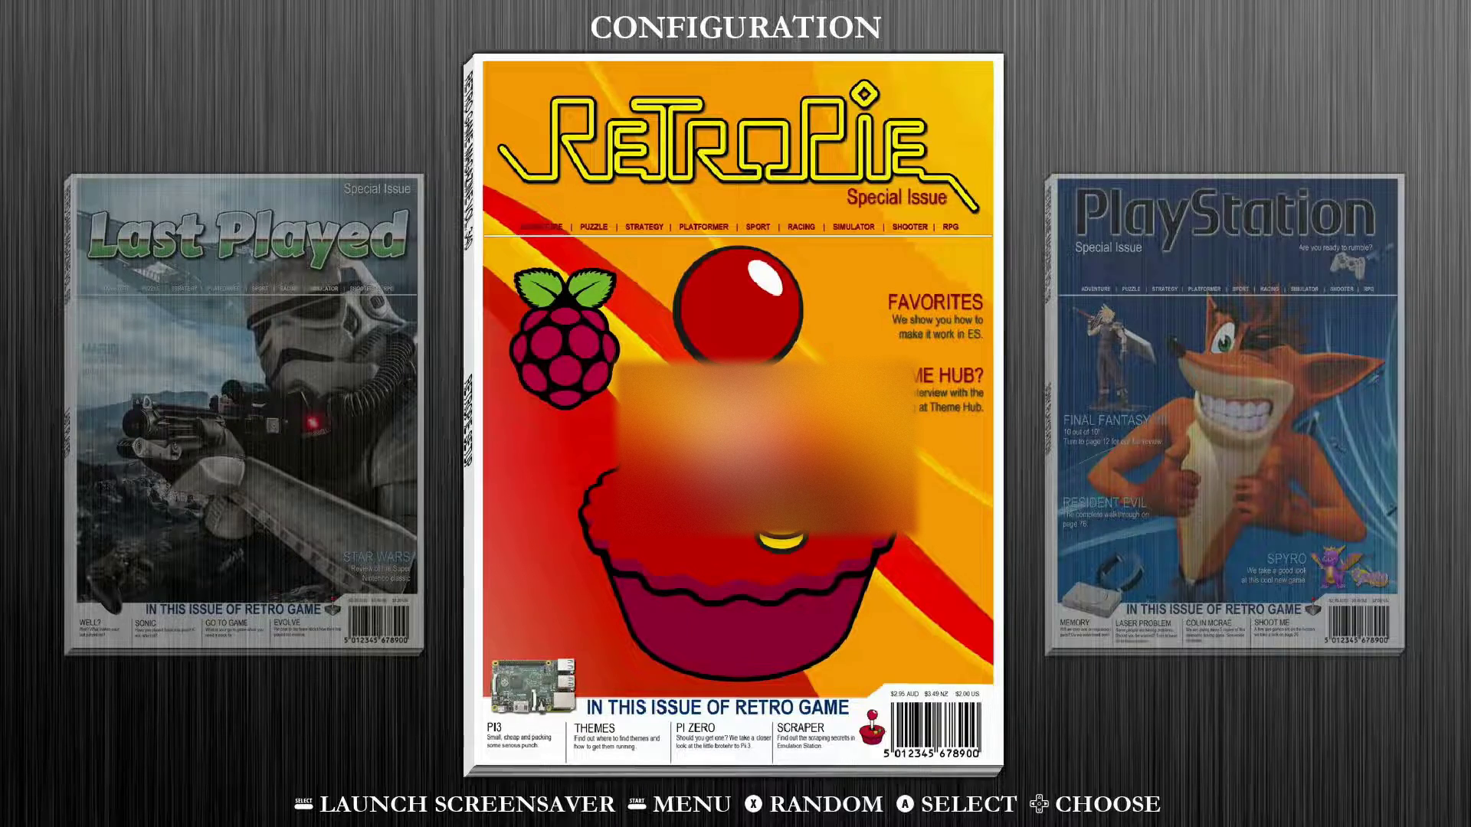
Step: Run WHAT IS MY IP? from Configuration's Network Tools, then back out to the system carousel
{"action": "key", "text": "Return"}
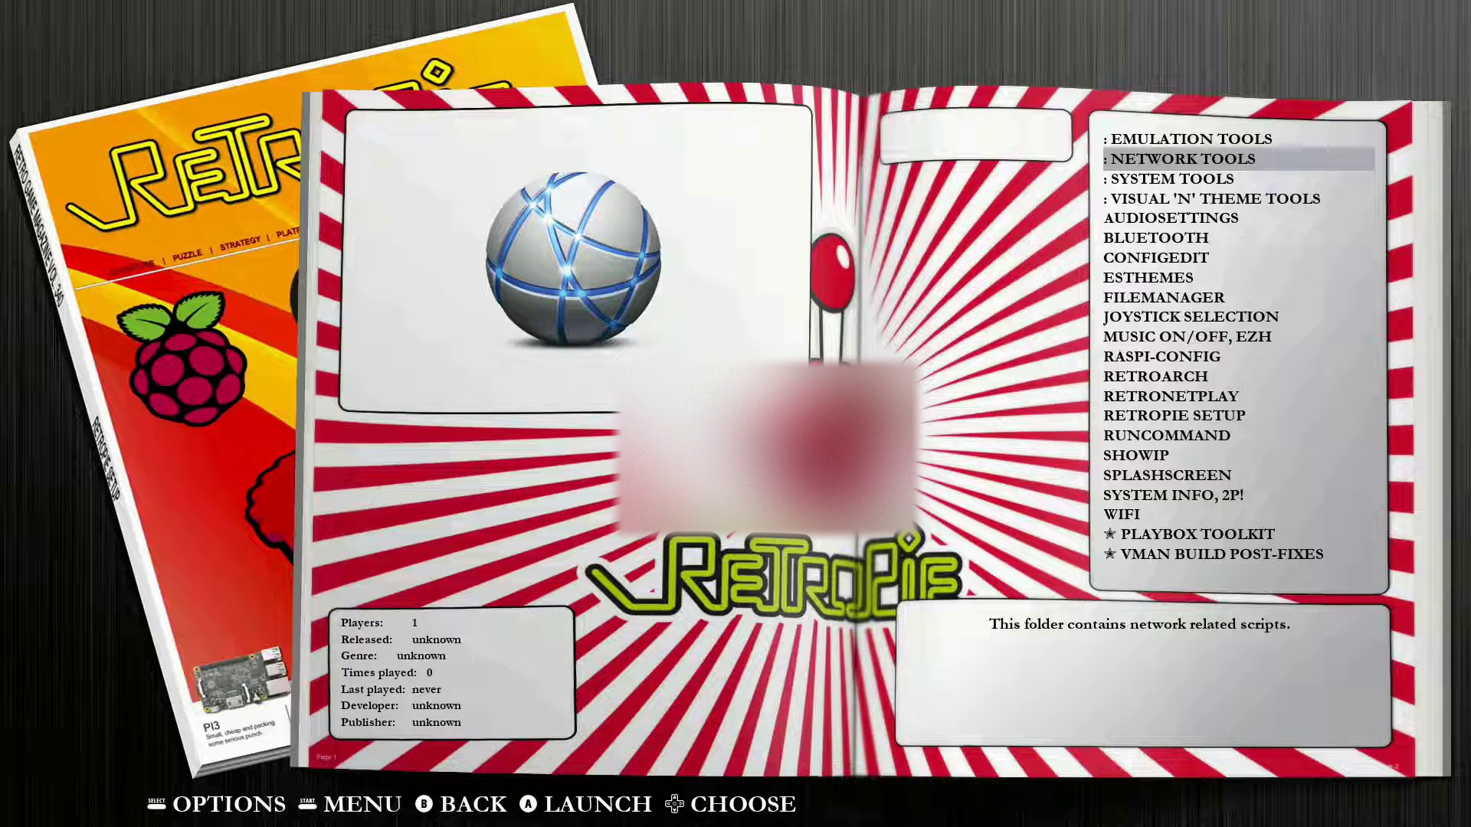
{"action": "key", "text": "Return"}
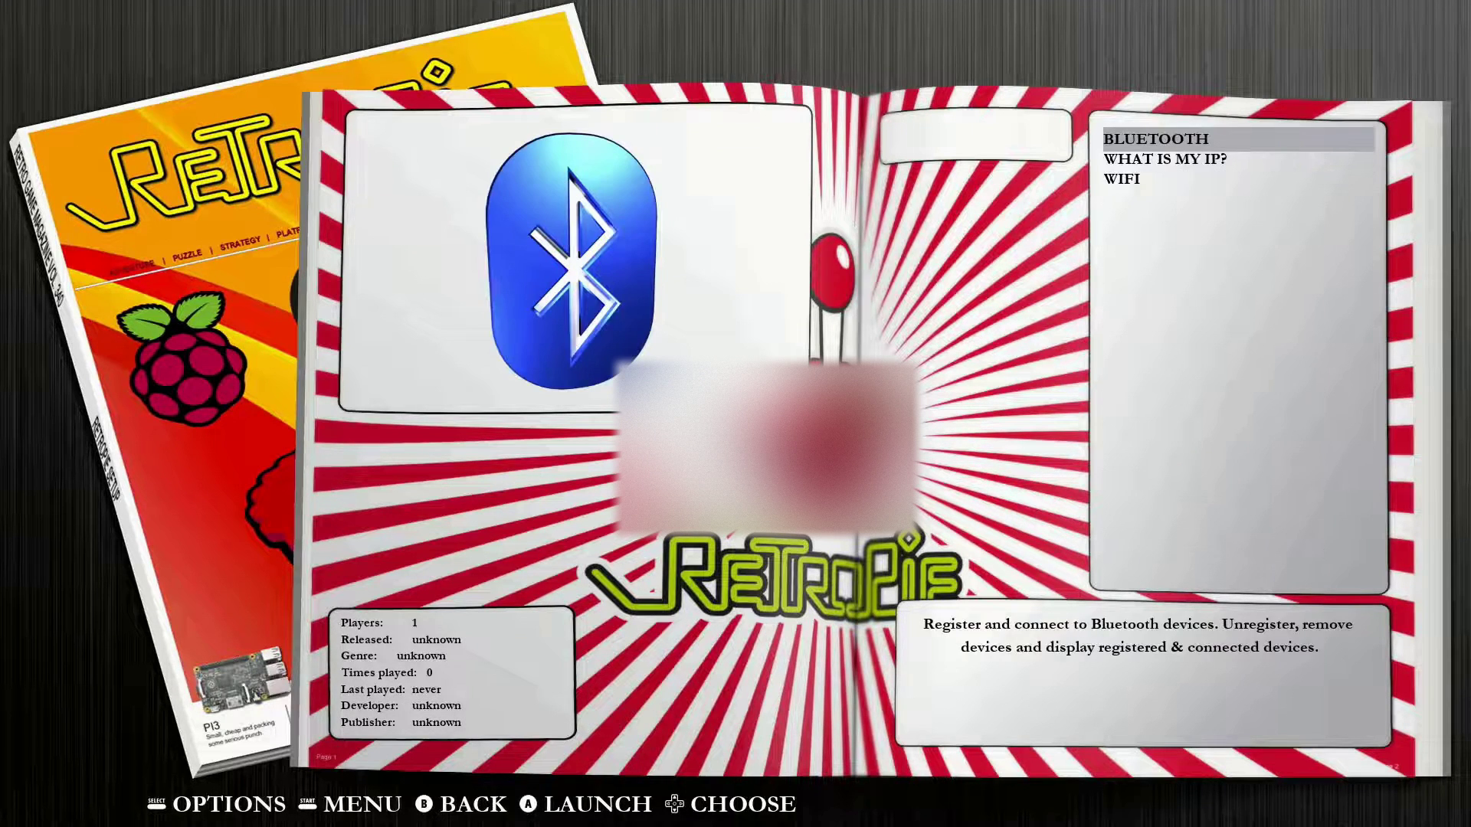
{"action": "key", "text": "Down"}
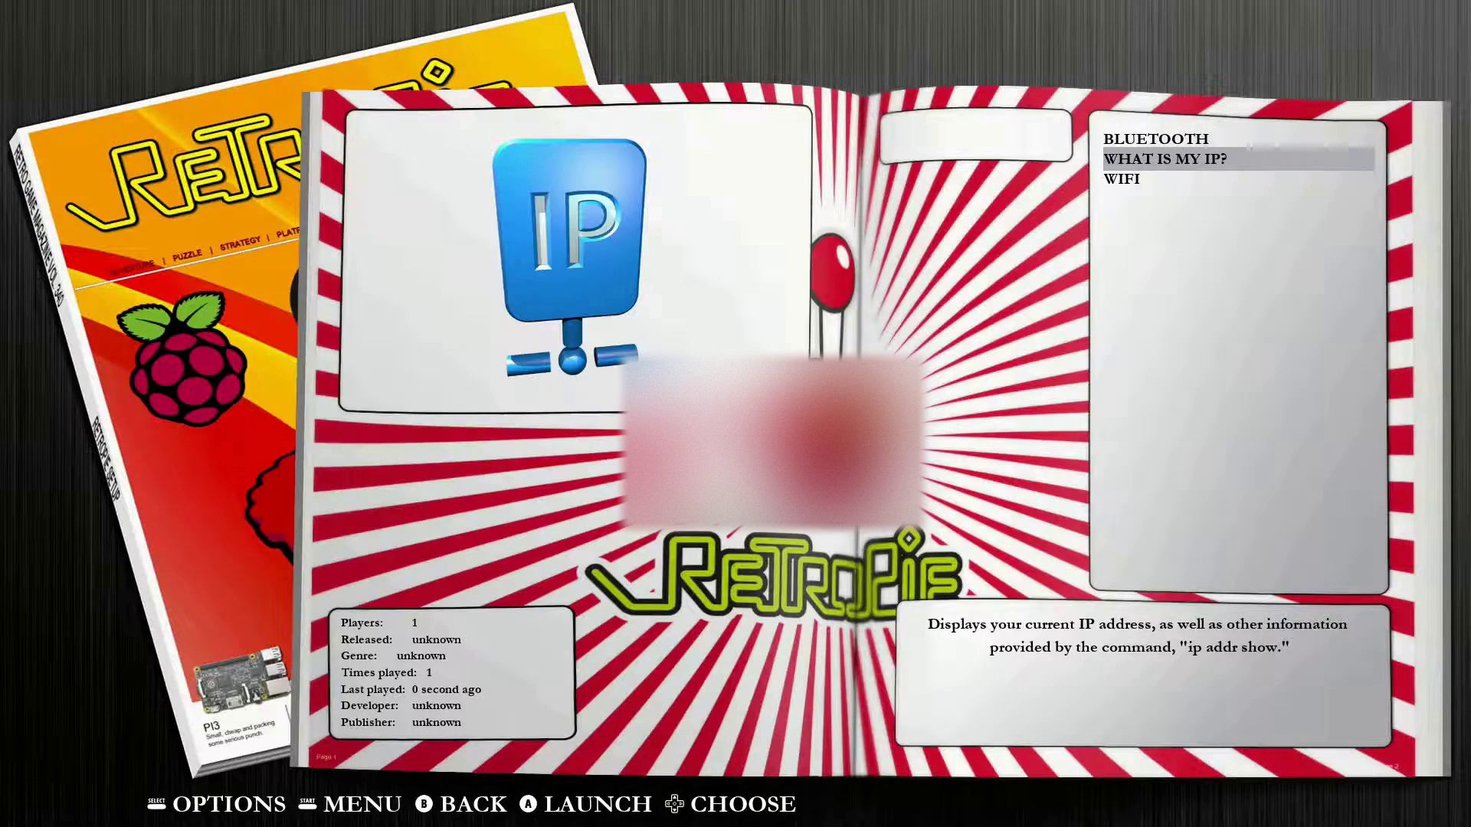
{"action": "key", "text": "Escape"}
{"action": "key", "text": "Escape"}
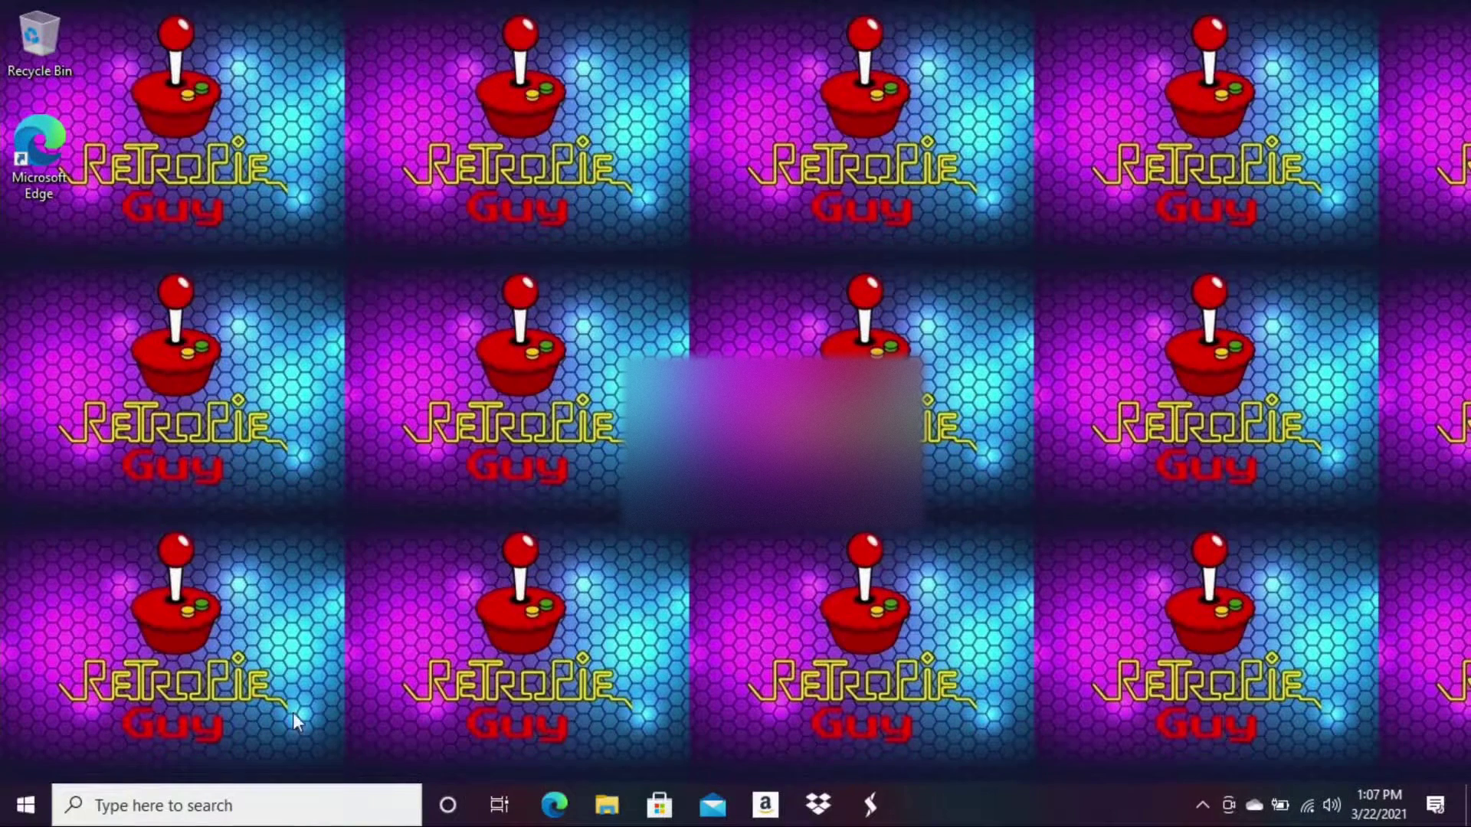
Step: Launch File Explorer from the taskbar and put the cursor in its address bar
{"action": "left_click", "coordinate": [11, 817]}
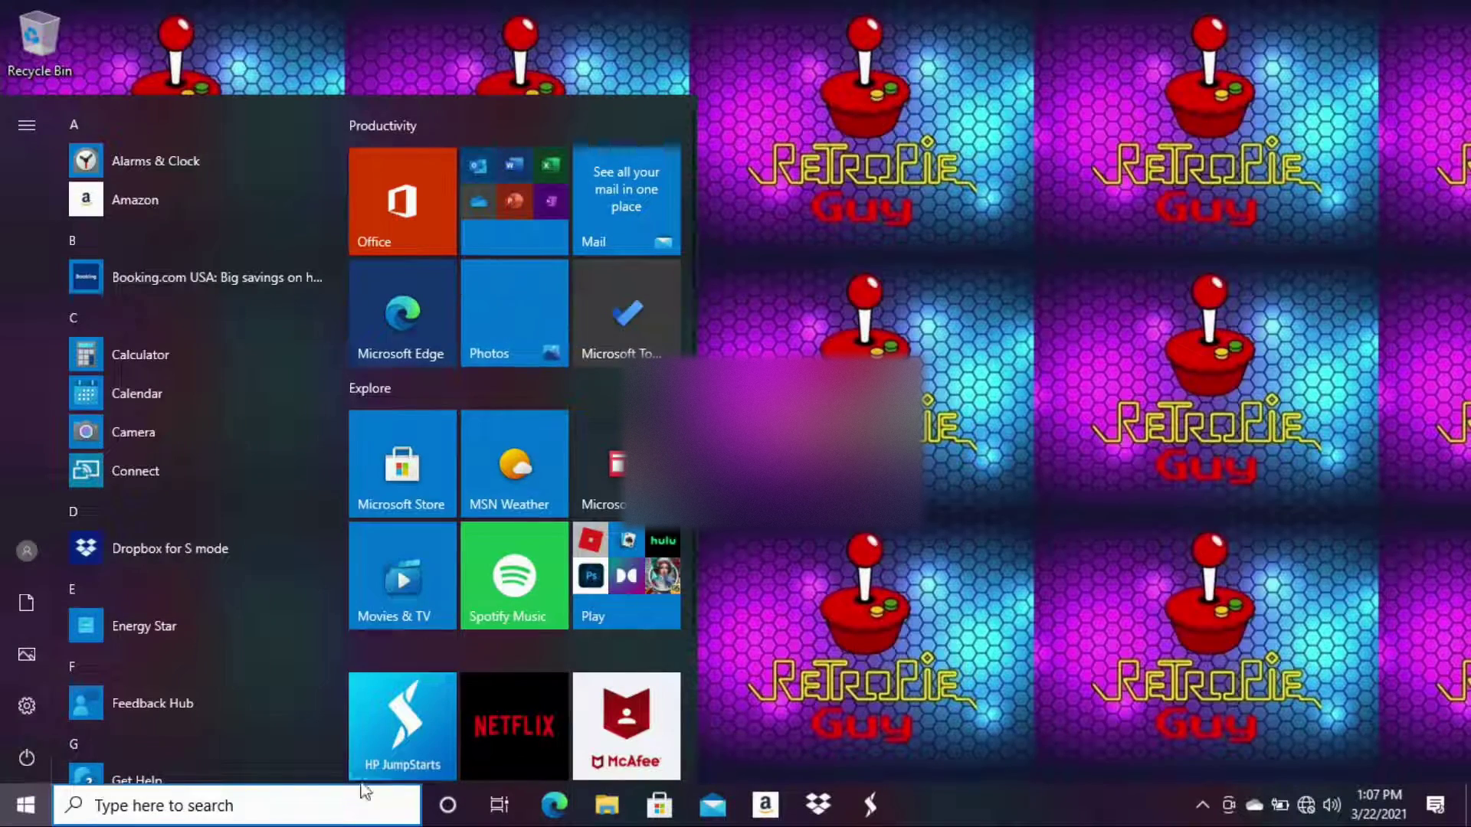
{"action": "left_click", "coordinate": [609, 804]}
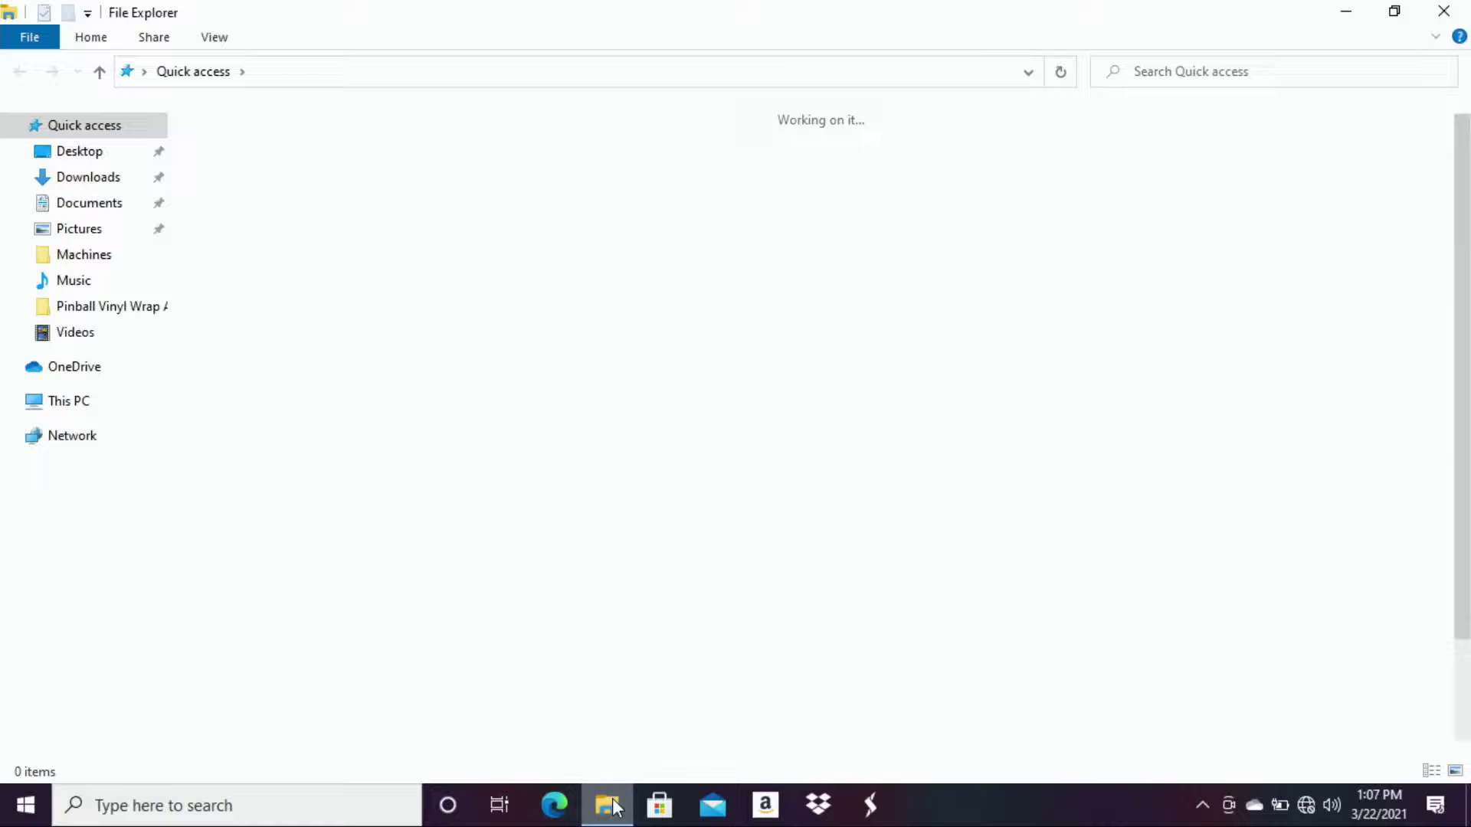
{"action": "left_click", "coordinate": [549, 78]}
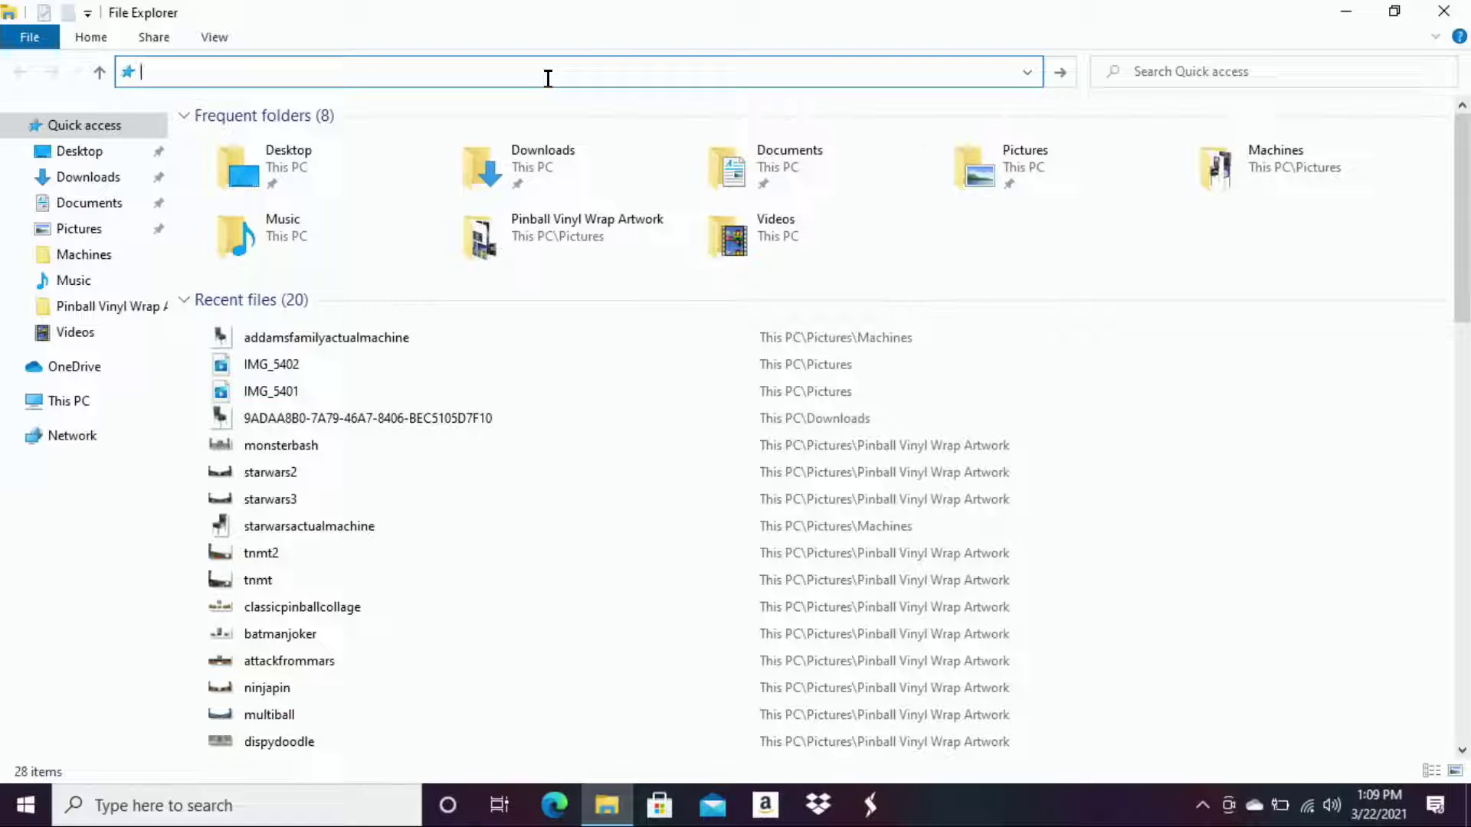
Step: Go to \\RETROPIE in the address bar, then cancel the Network Error when it can't be reached
{"action": "type", "text": "\\\\"}
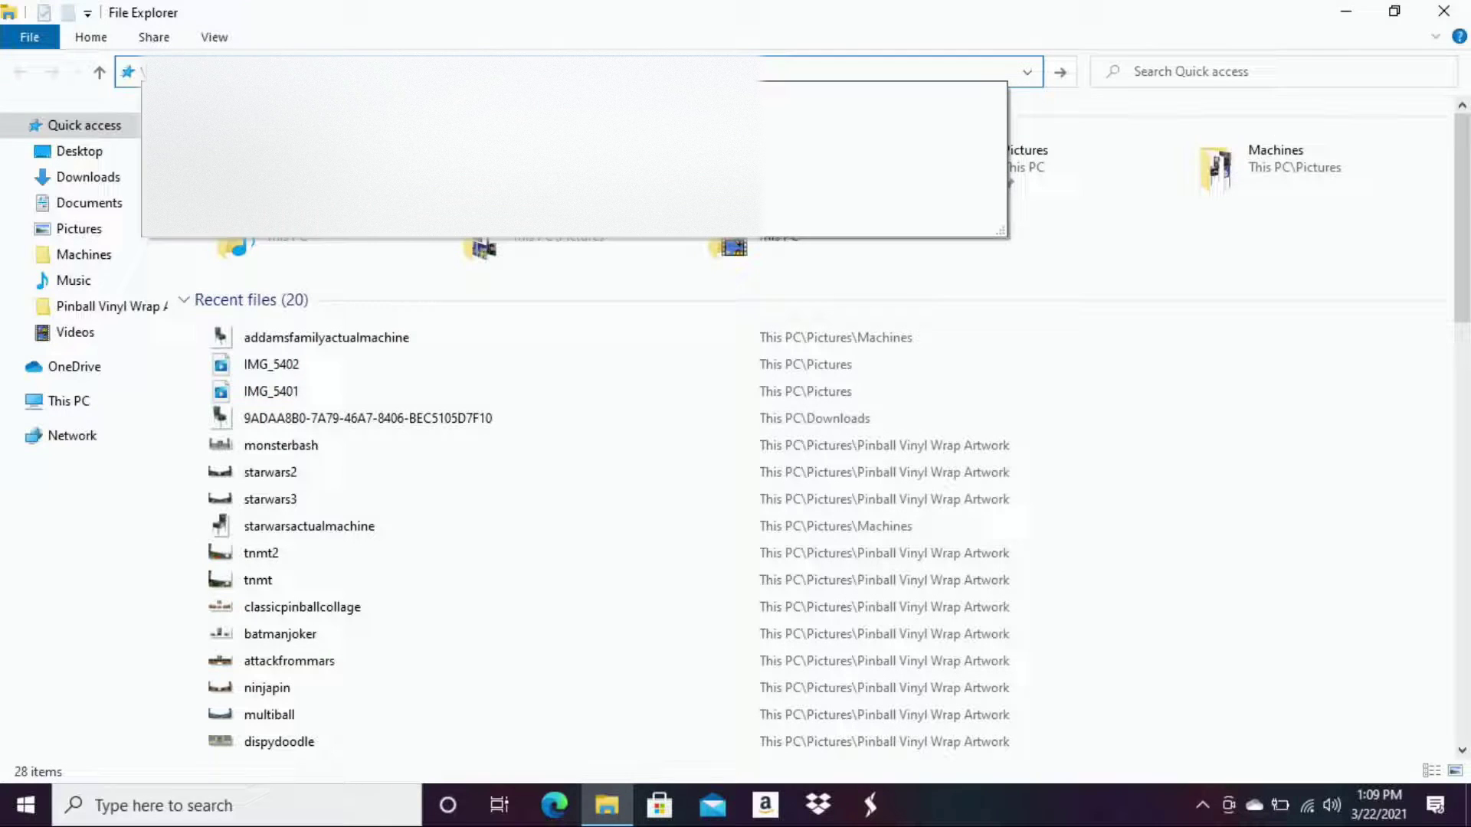
{"action": "type", "text": "RETYROPIRE"}
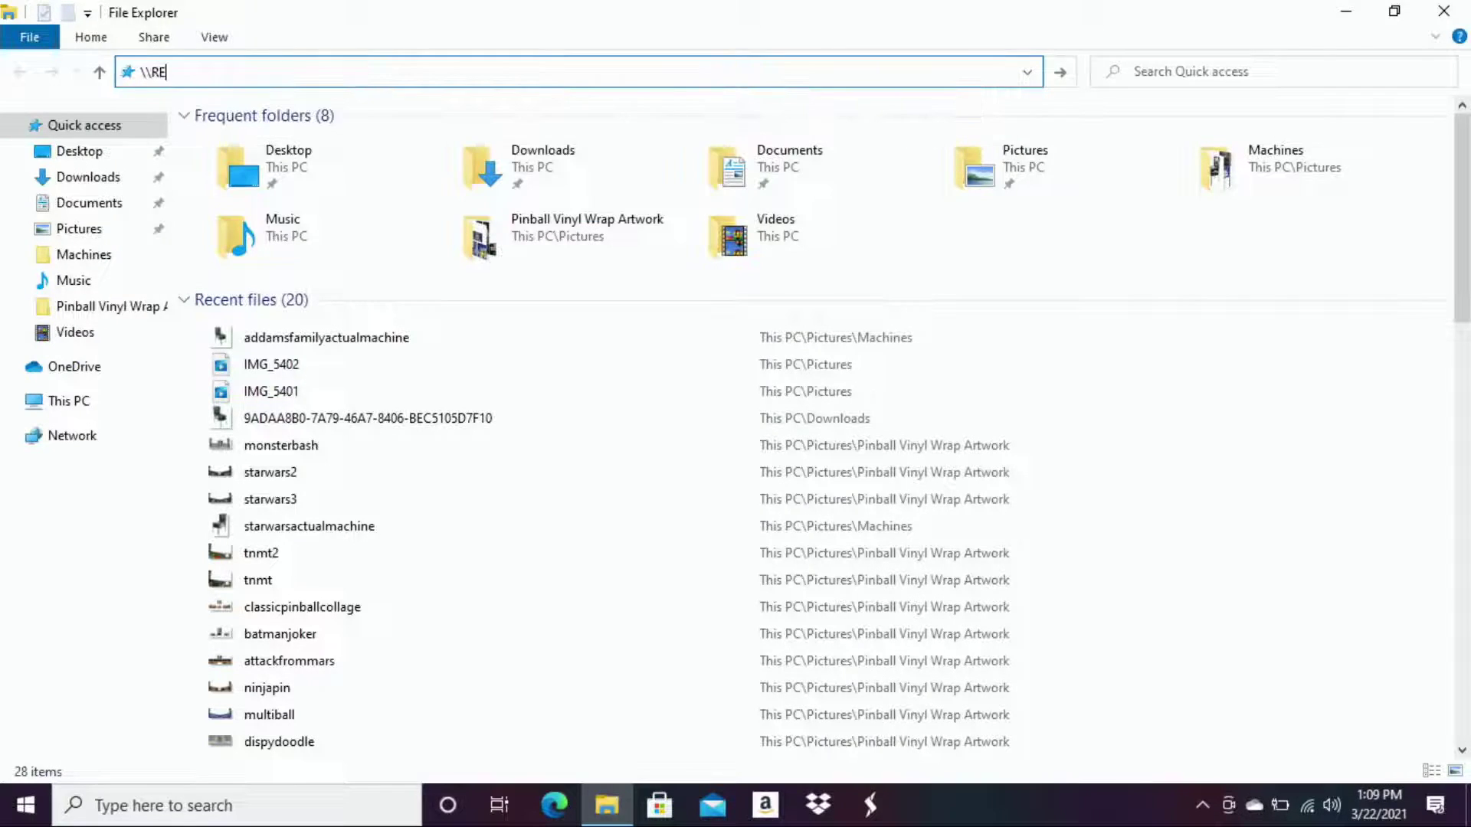
{"action": "key", "text": "BackSpace"}
{"action": "key", "text": "BackSpace"}
{"action": "key", "text": "BackSpace"}
{"action": "key", "text": "BackSpace"}
{"action": "key", "text": "BackSpace"}
{"action": "key", "text": "BackSpace"}
{"action": "key", "text": "BackSpace"}
{"action": "type", "text": "ROPIE"}
{"action": "key", "text": "ctrl+a"}
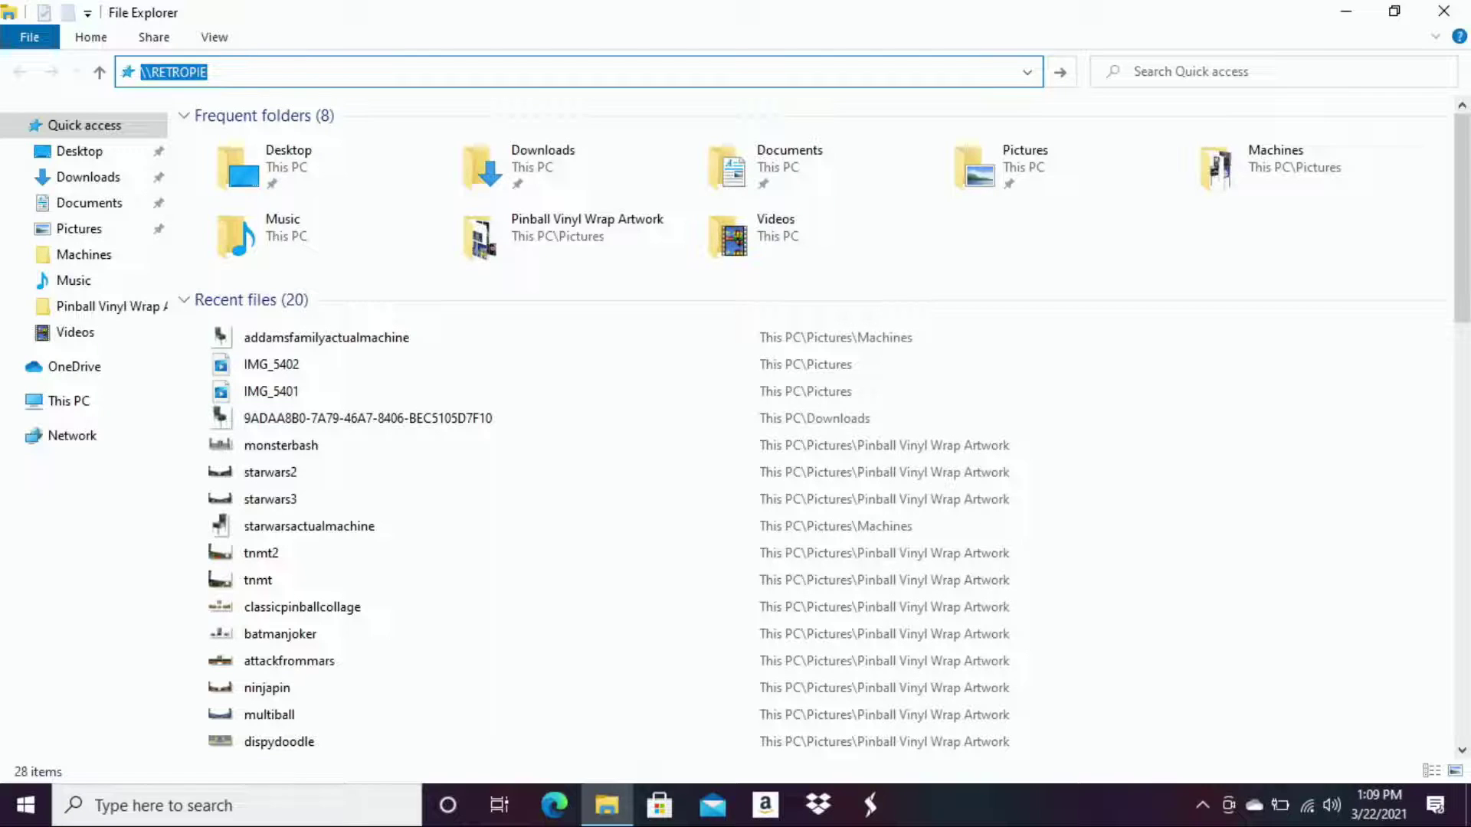
{"action": "key", "text": "Return"}
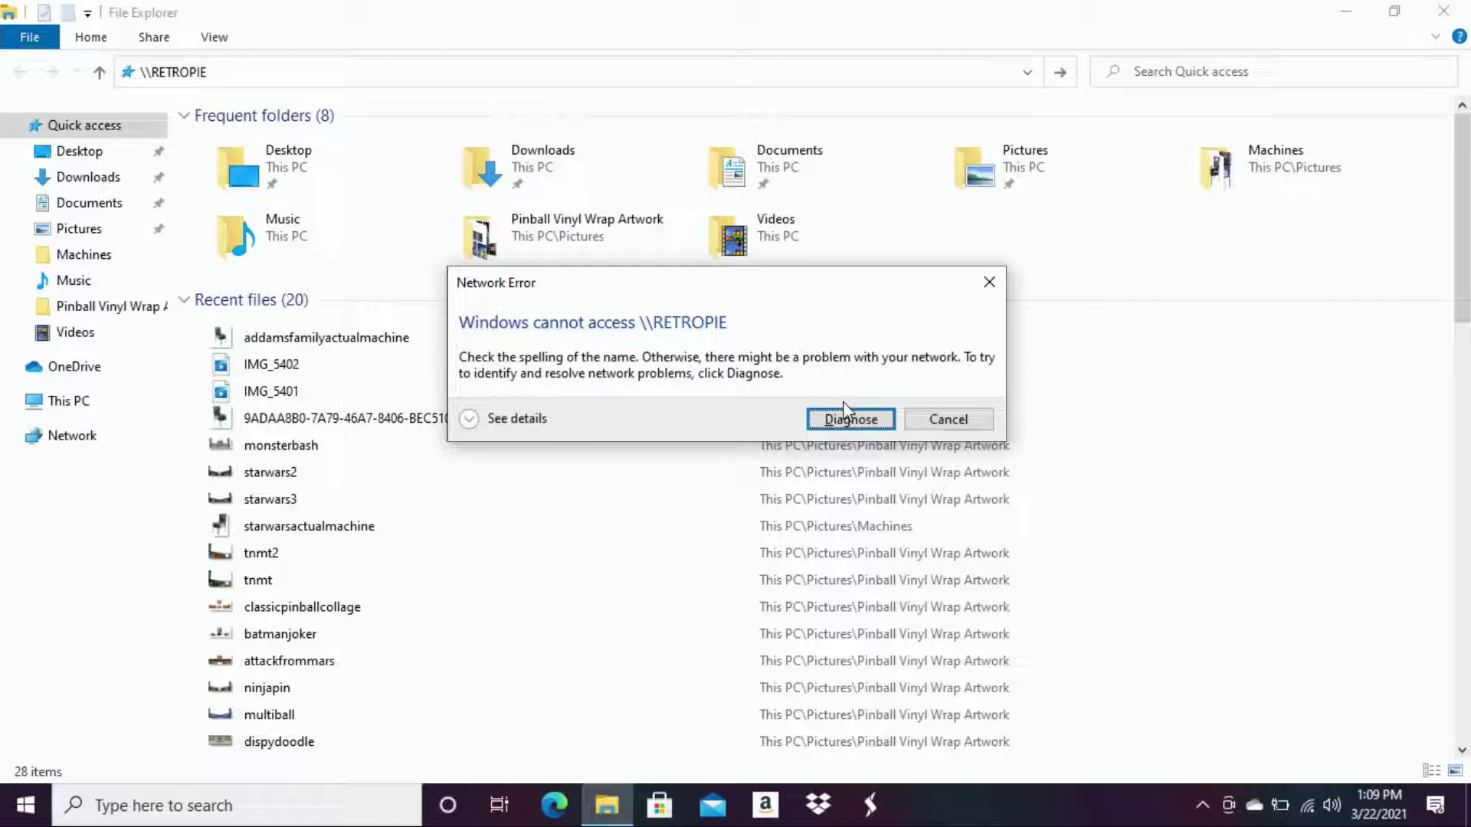
{"action": "left_click", "coordinate": [955, 427]}
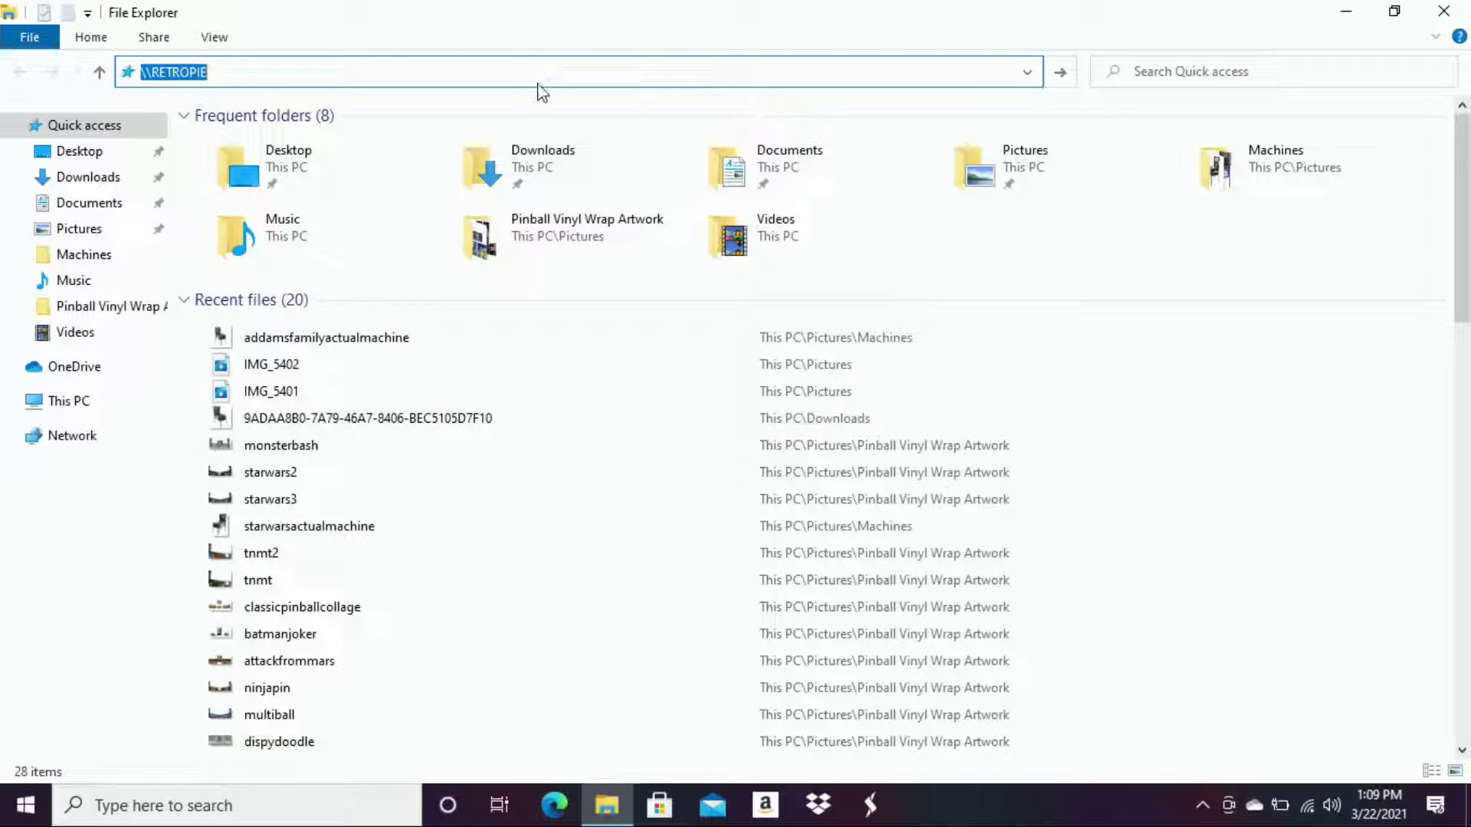
Step: Change the address to \\ plus the Pi's IP address, using the suggested entry
{"action": "left_click", "coordinate": [504, 69]}
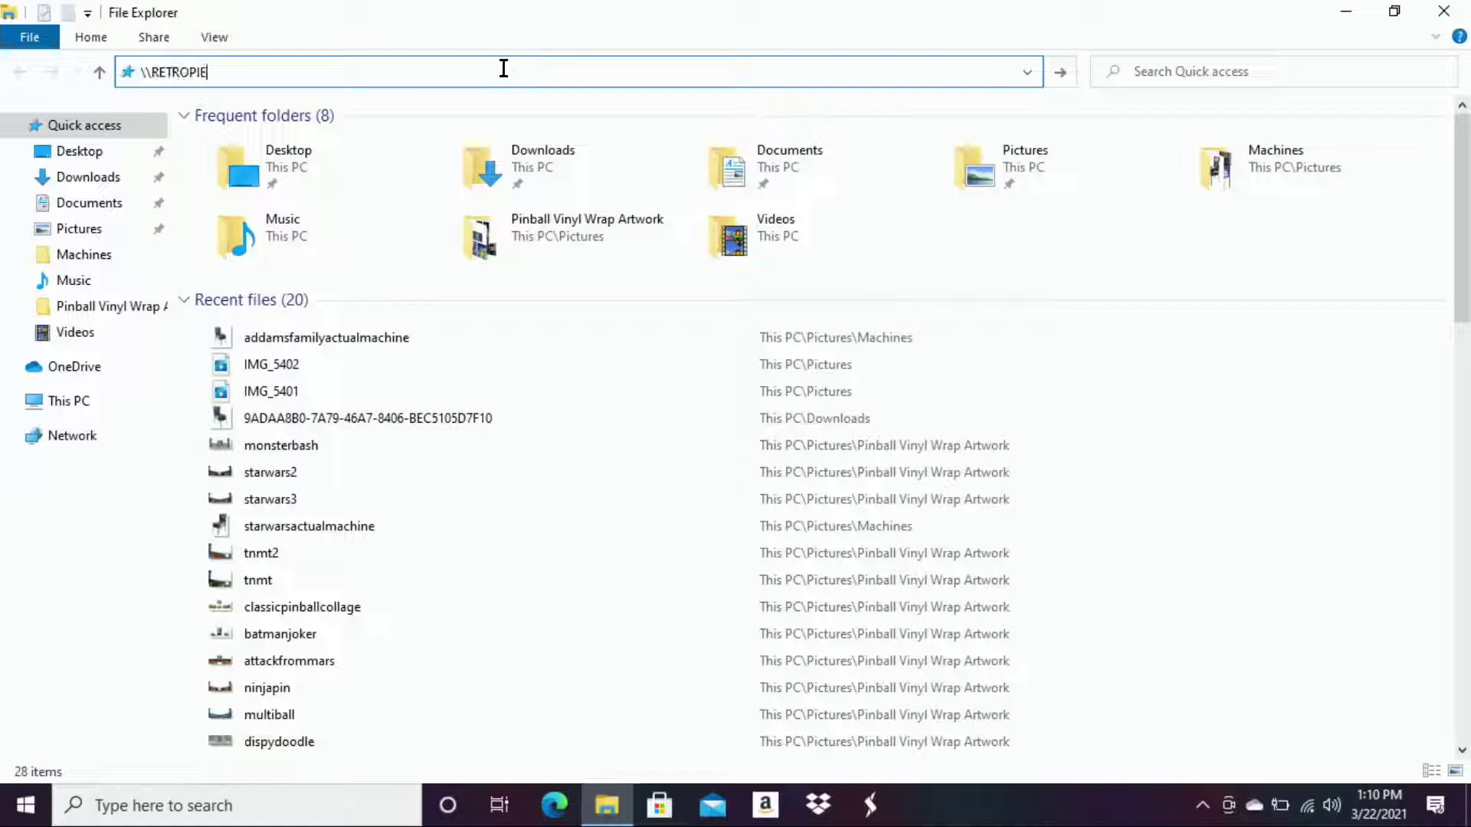
{"action": "key", "text": "BackSpace"}
{"action": "key", "text": "BackSpace"}
{"action": "key", "text": "BackSpace"}
{"action": "key", "text": "BackSpace"}
{"action": "key", "text": "BackSpace"}
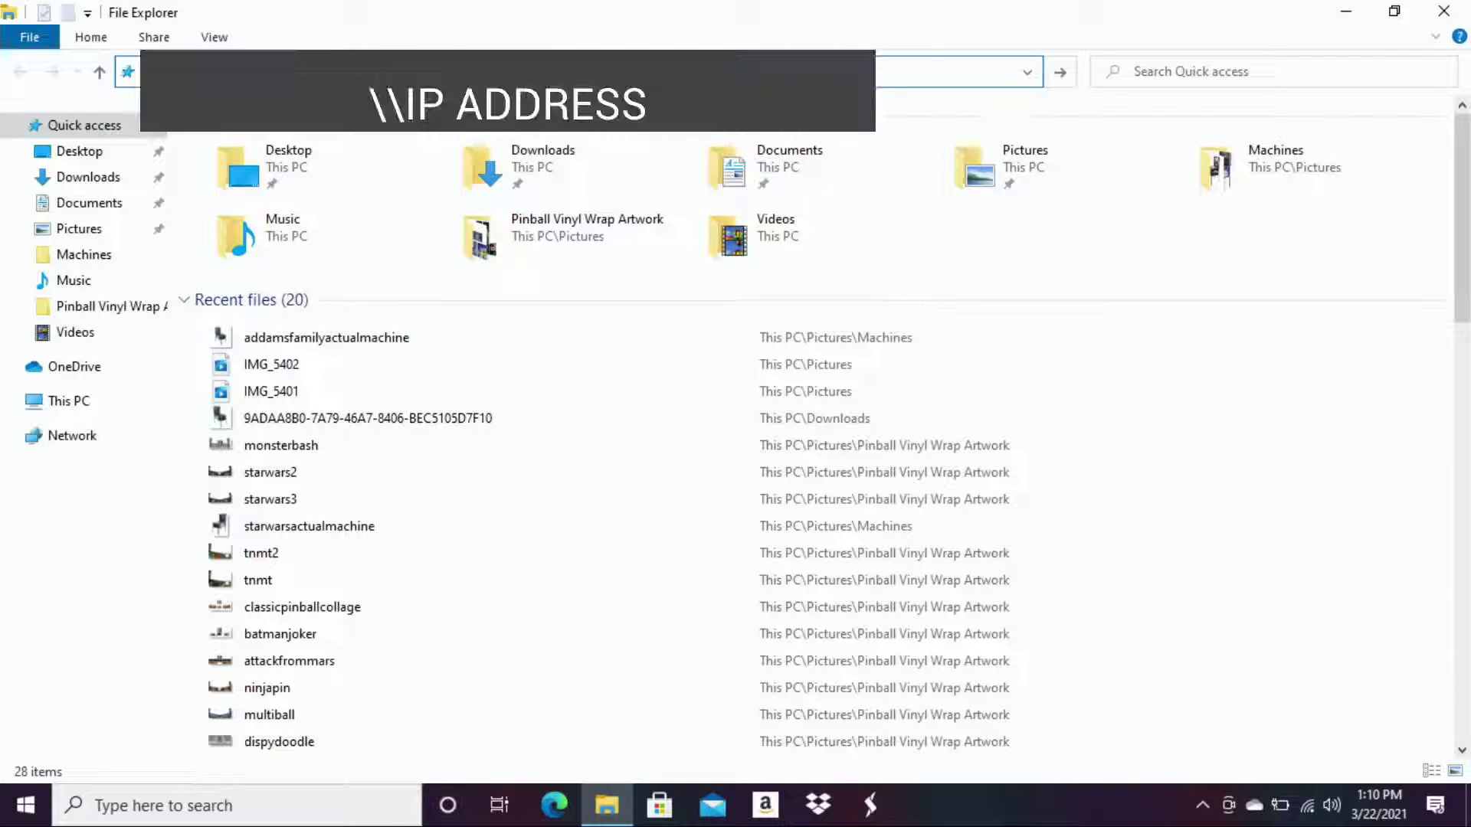
{"action": "key", "text": "BackSpace"}
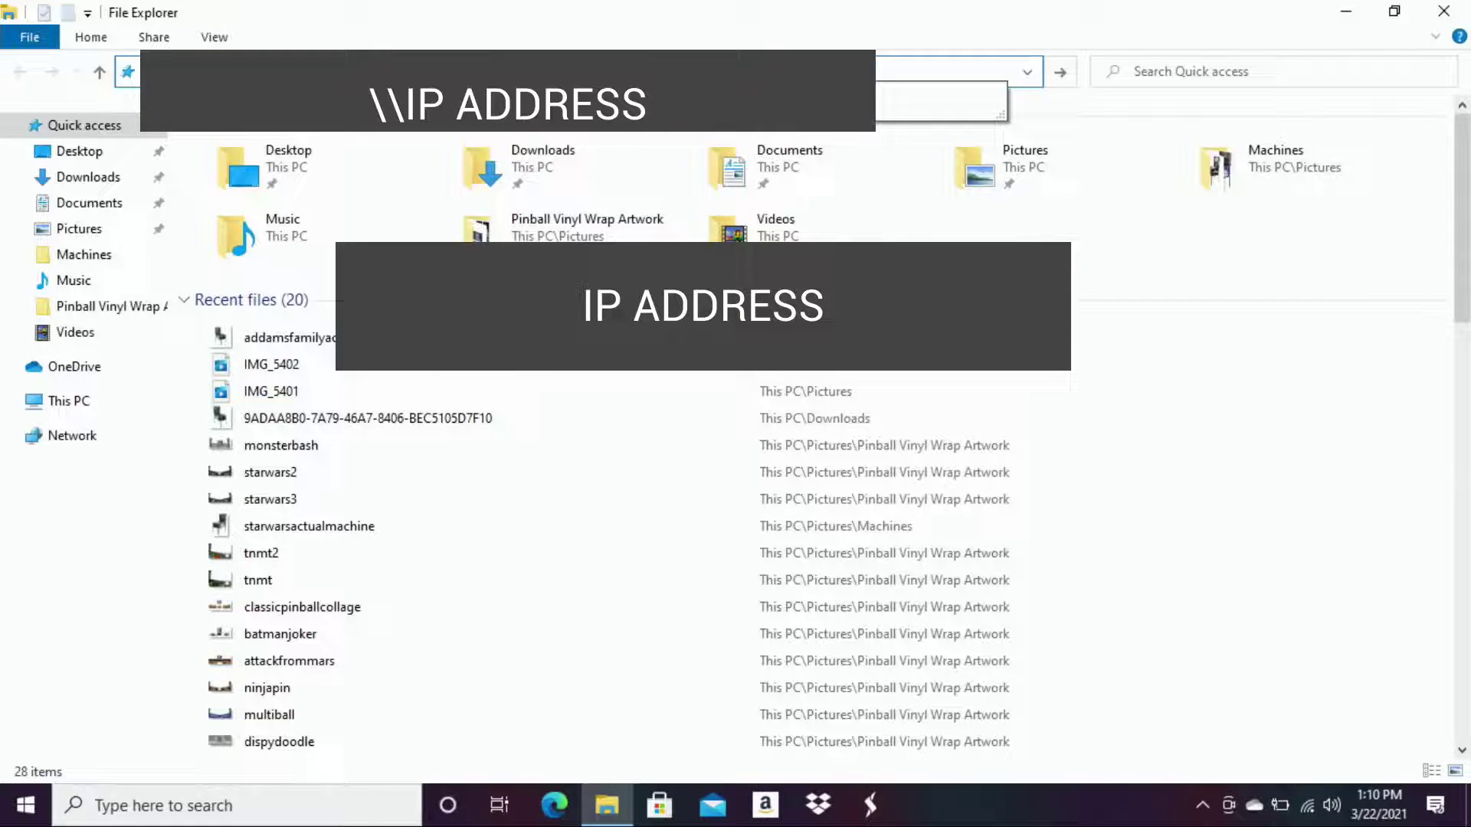
{"action": "key", "text": "Down"}
{"action": "key", "text": "Return"}
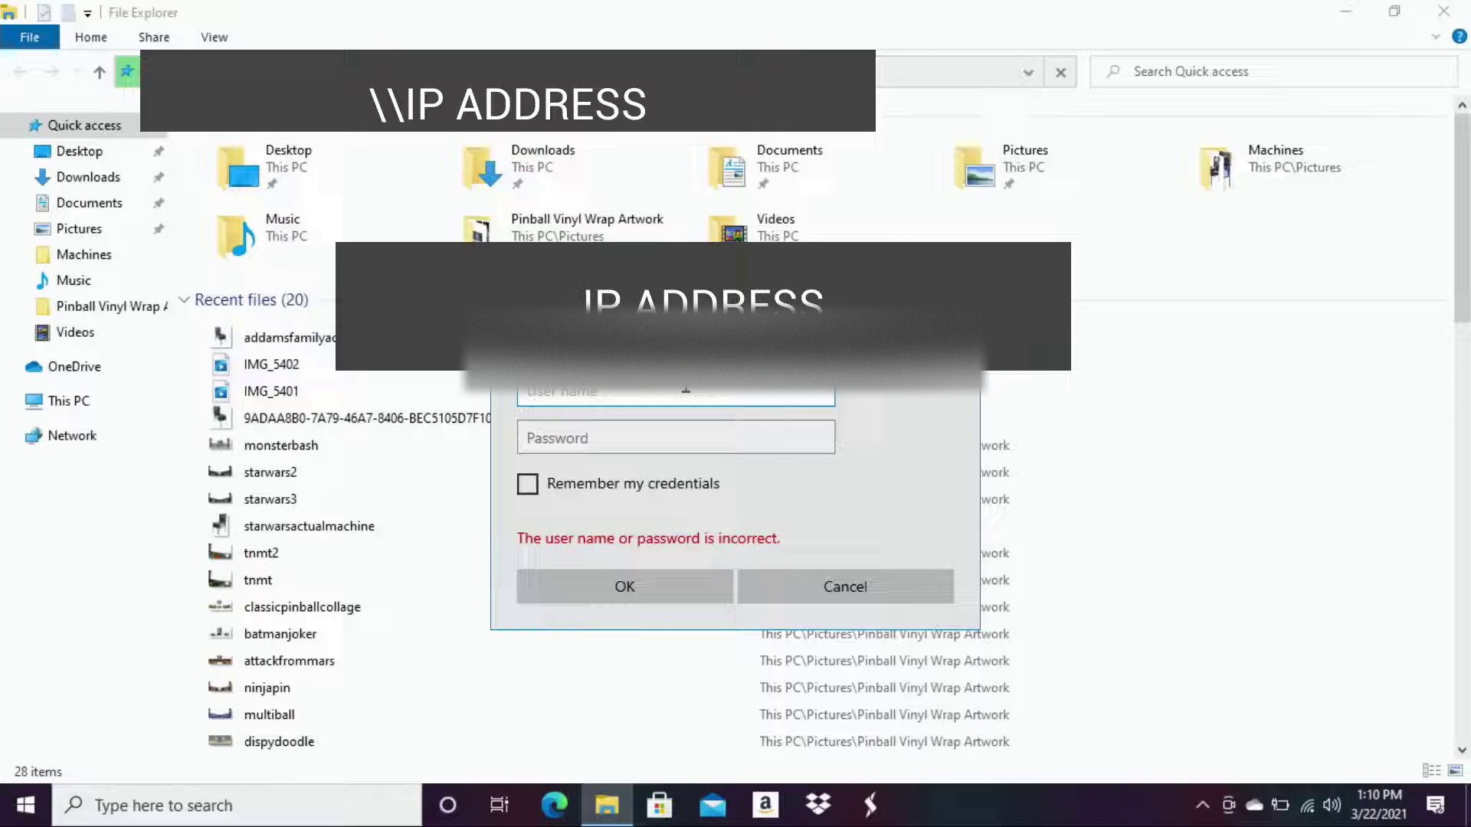
Step: Enter user name 'pi' and the account password in the Windows Security prompt
{"action": "type", "text": "pi"}
{"action": "left_click", "coordinate": [634, 443]}
{"action": "type", "text": "•••••"}
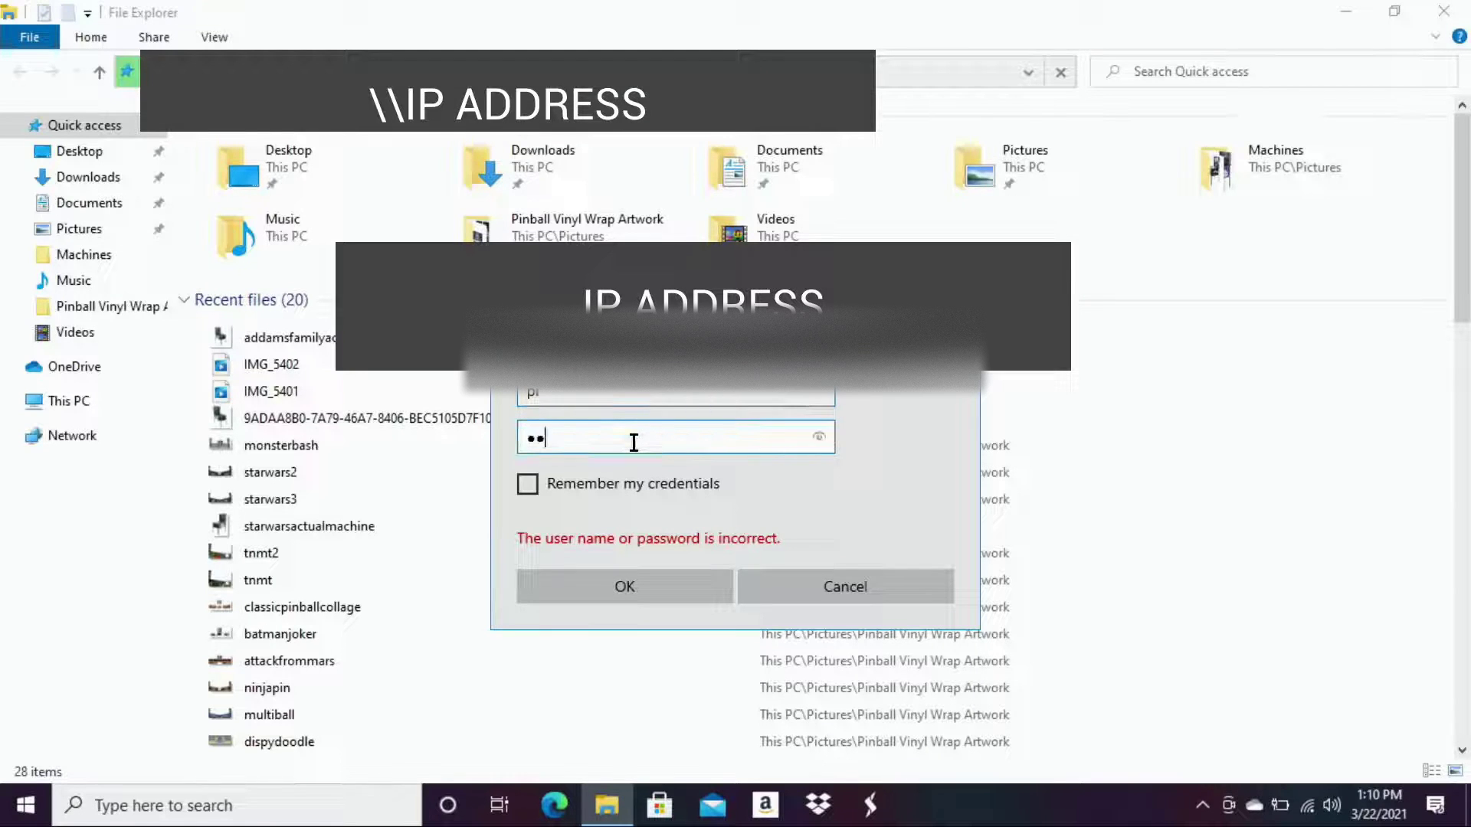
{"action": "type", "text": "••••"}
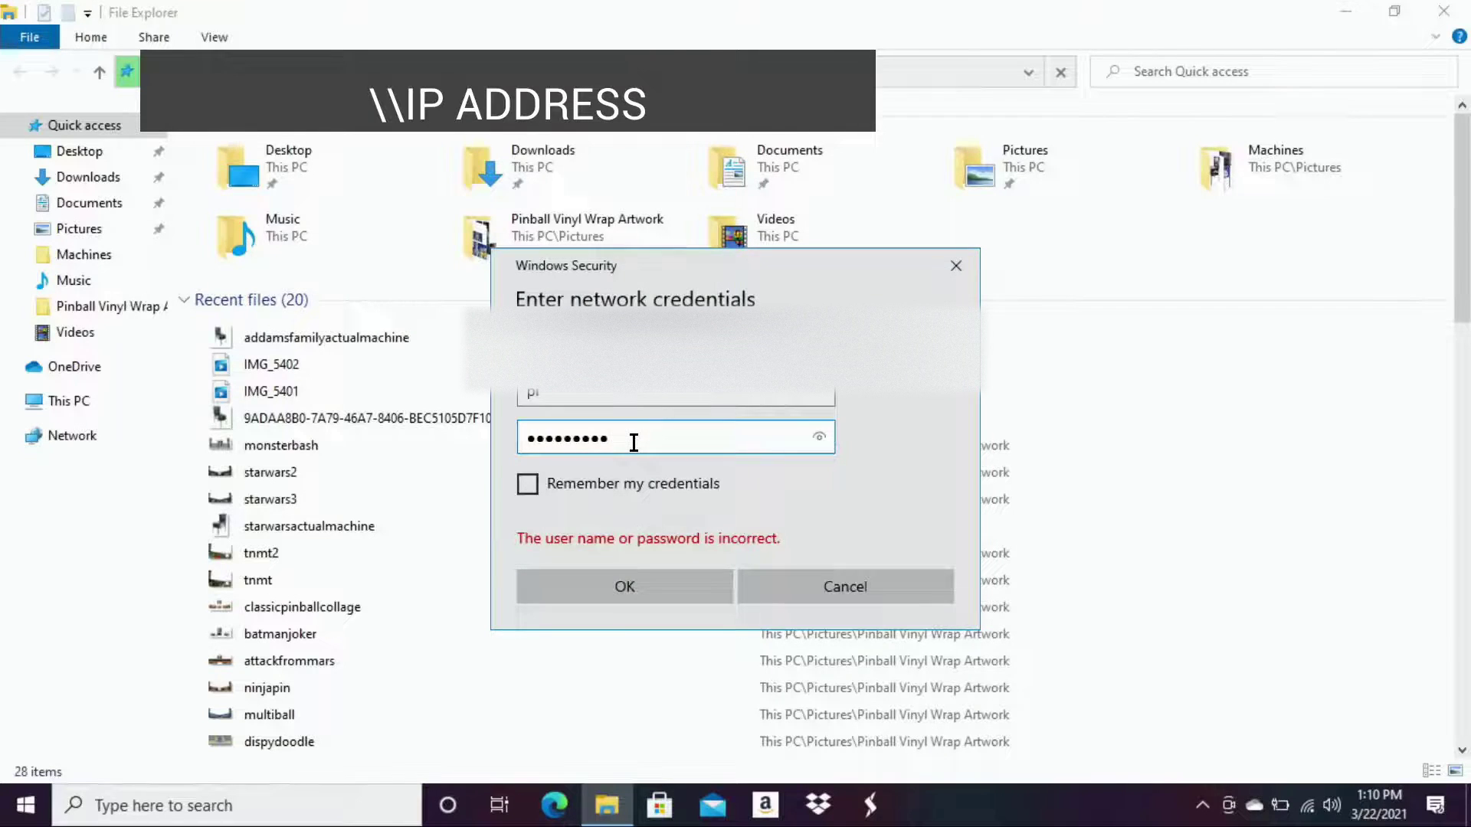
Step: Submit the credentials, then open the roms folder and its amiga subfolder
{"action": "key", "text": "Return"}
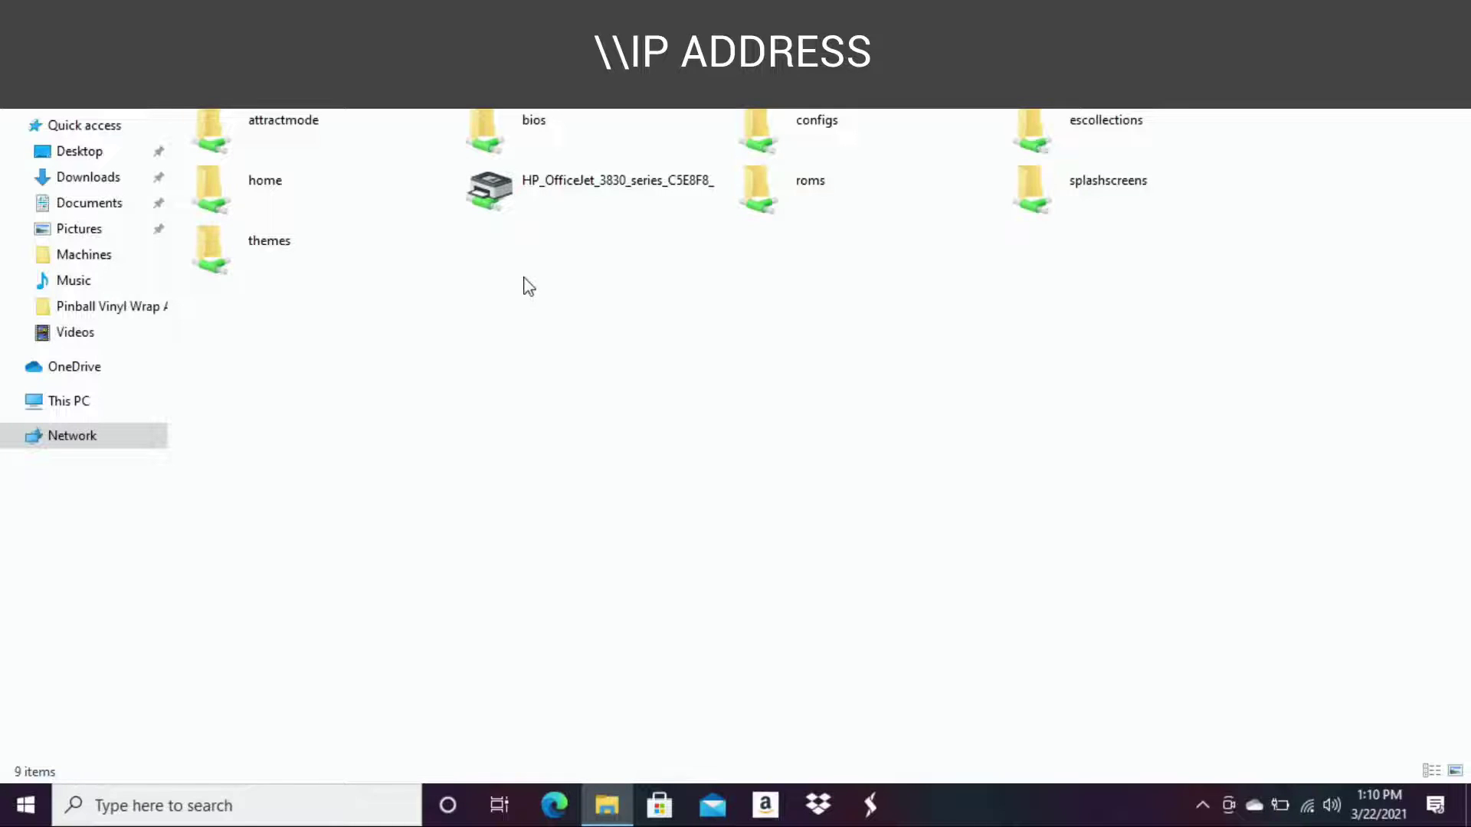
{"action": "double_click", "coordinate": [852, 185]}
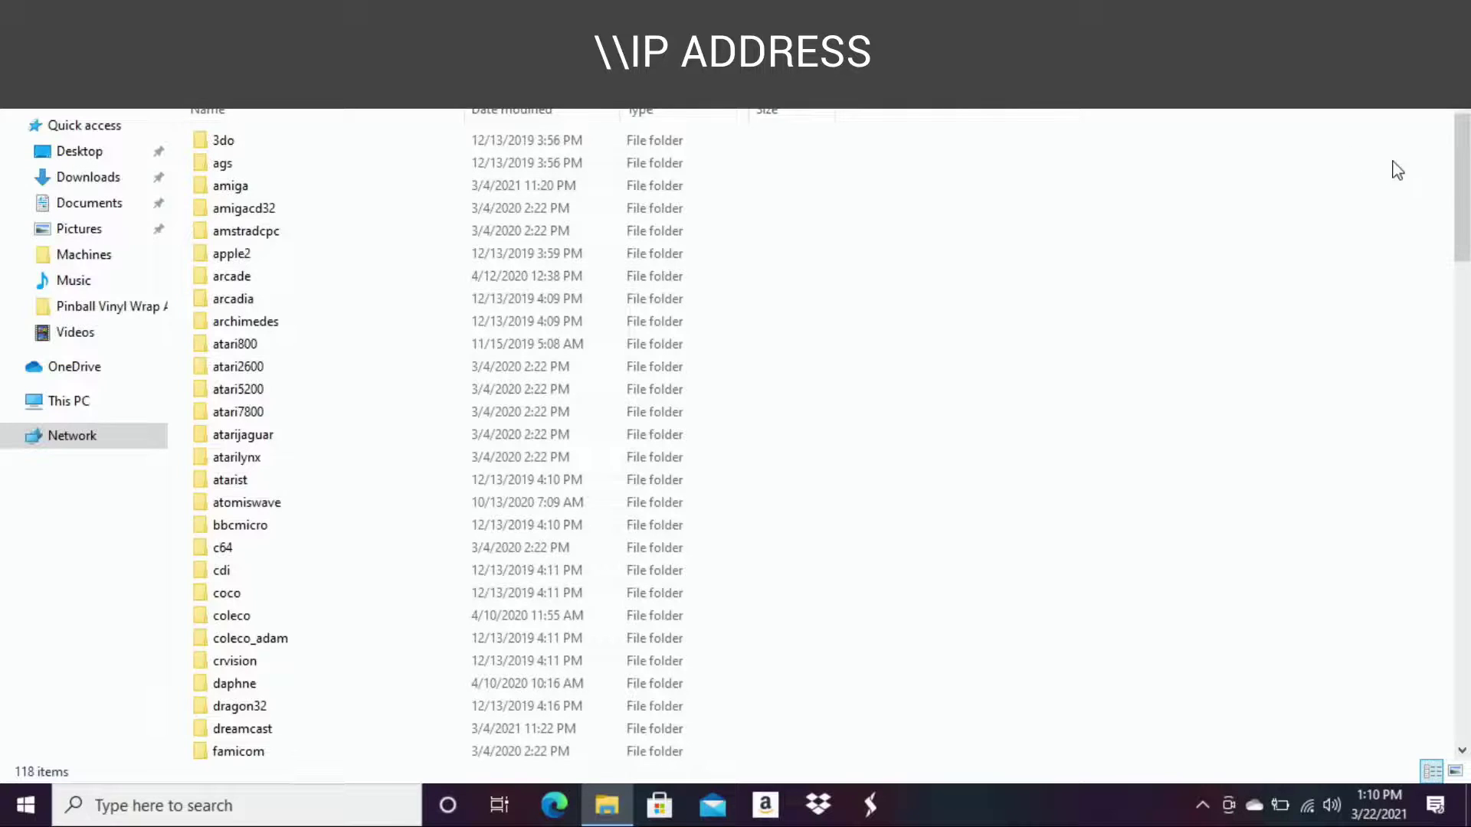
{"action": "left_click_drag", "start_coordinate": [1458, 187], "coordinate": [1443, 140]}
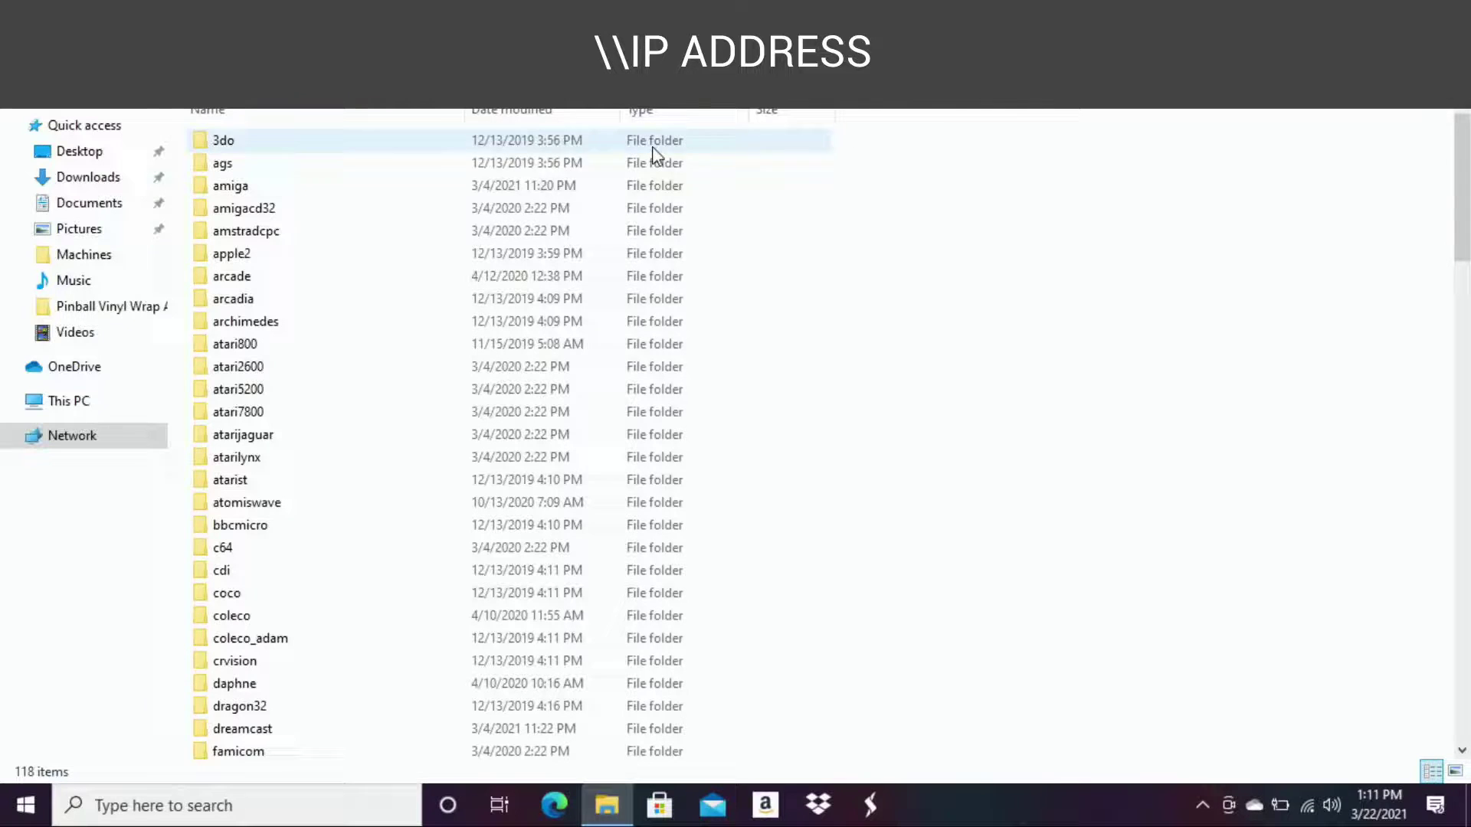
{"action": "double_click", "coordinate": [406, 186]}
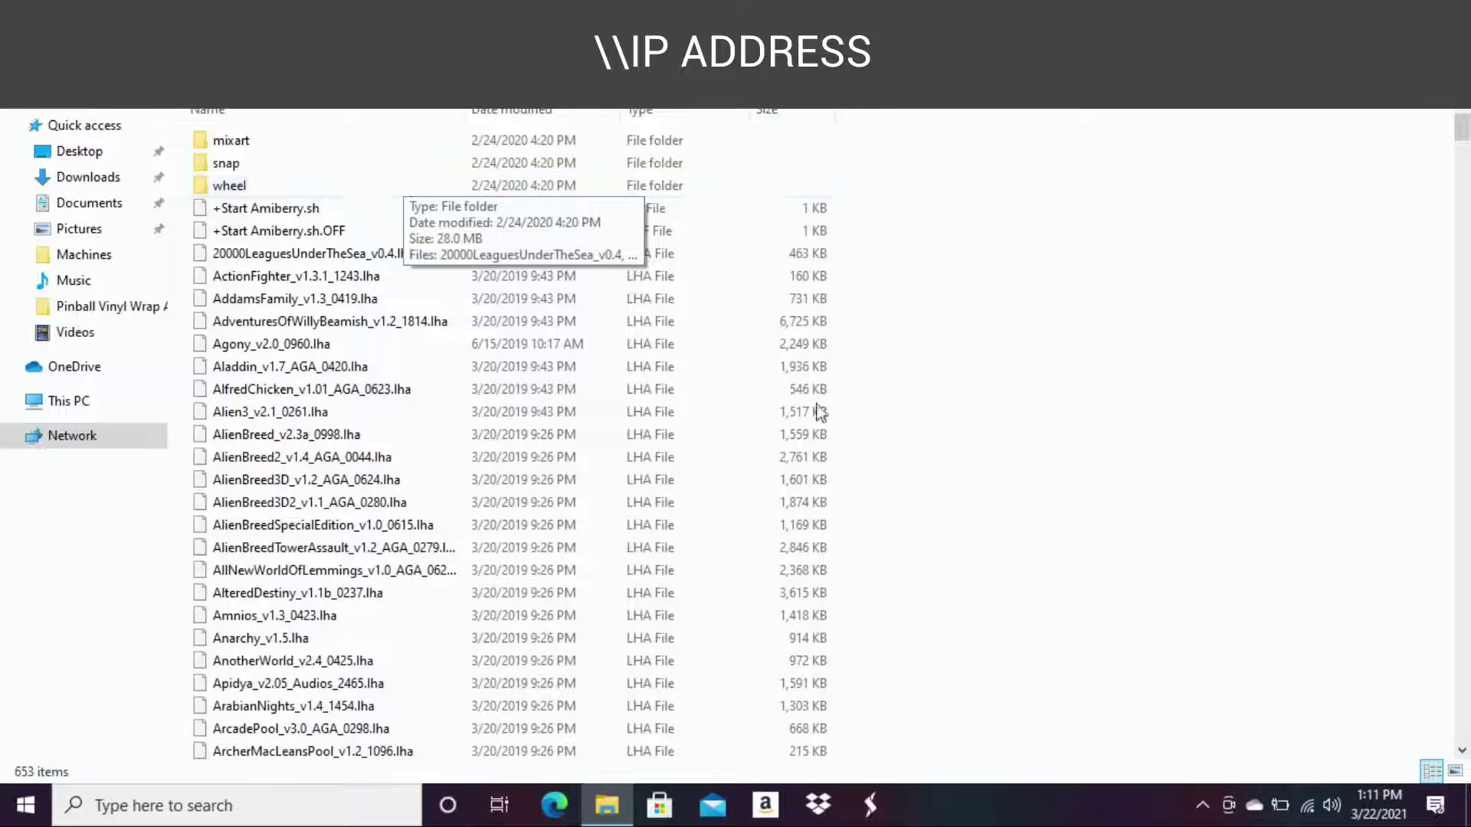
{"action": "mouse_move", "coordinate": [1463, 141]}
{"action": "left_mouse_down"}
{"action": "mouse_move", "coordinate": [1464, 728]}
{"action": "mouse_move", "coordinate": [1436, 414]}
{"action": "mouse_move", "coordinate": [1462, 119]}
{"action": "left_mouse_up"}
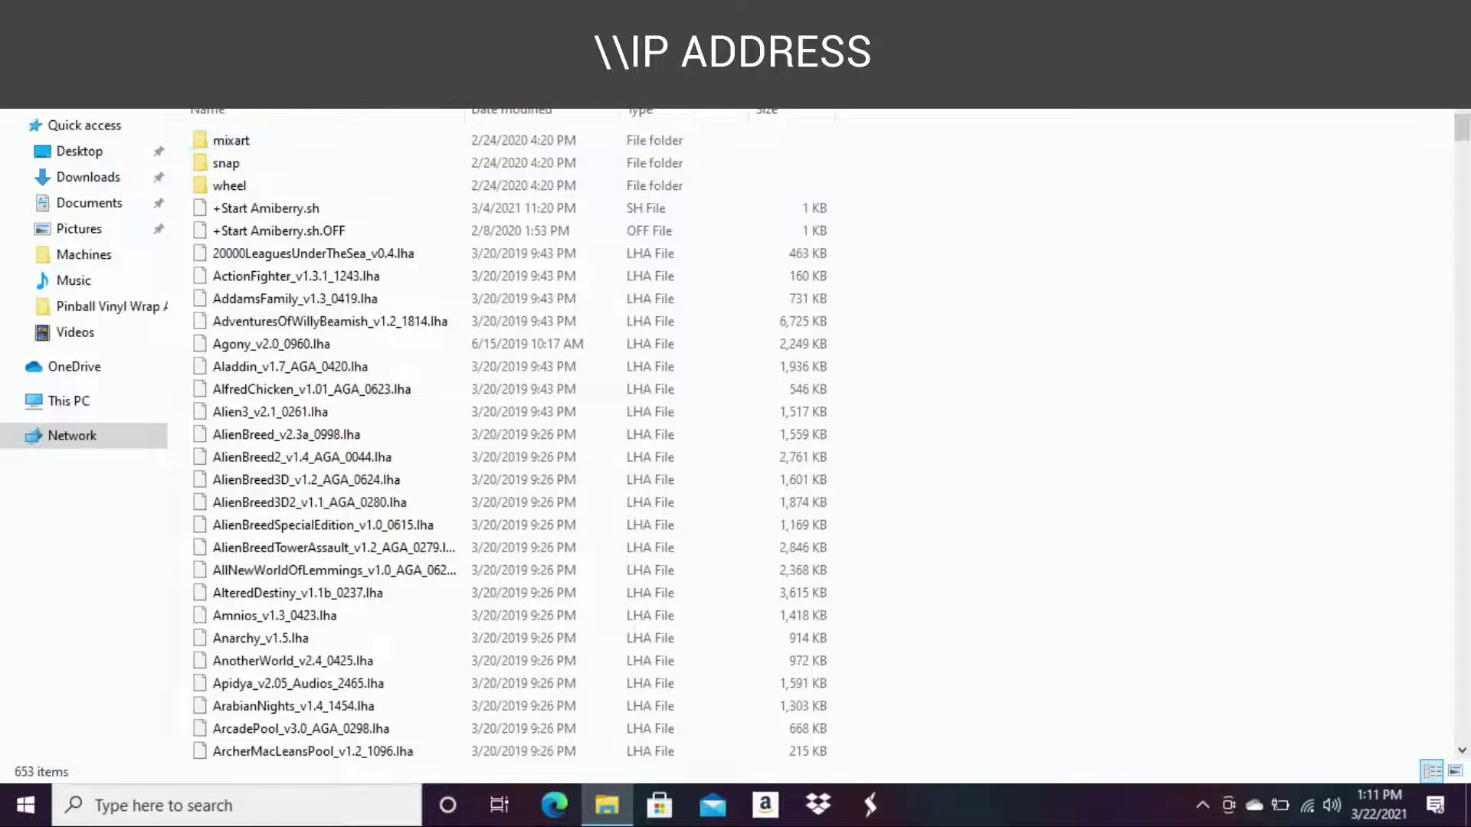
Step: Restore the File Explorer window to a smaller size and go back up to roms
{"action": "left_click", "coordinate": [1408, 6]}
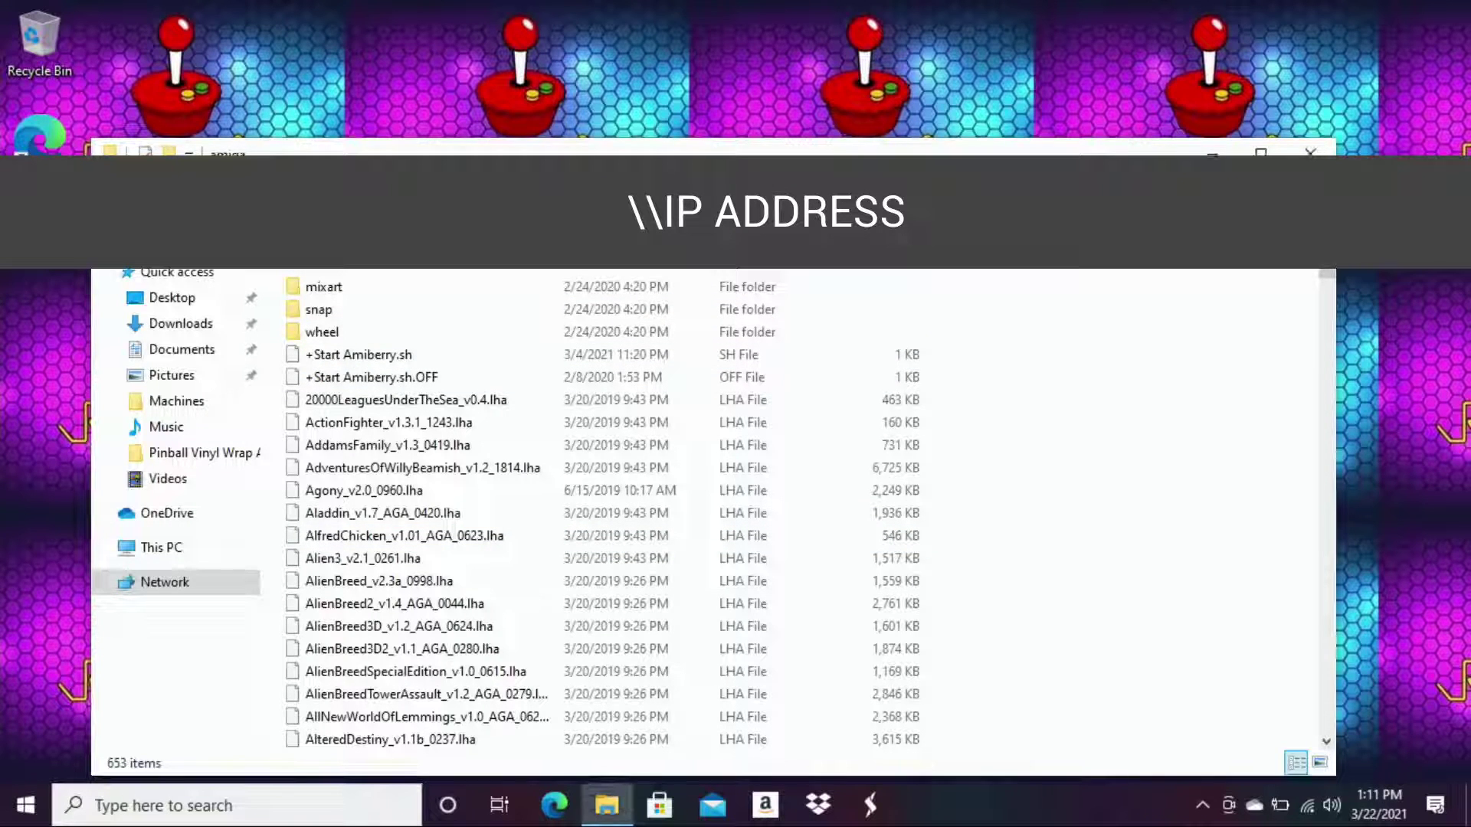
{"action": "key", "text": "BackSpace"}
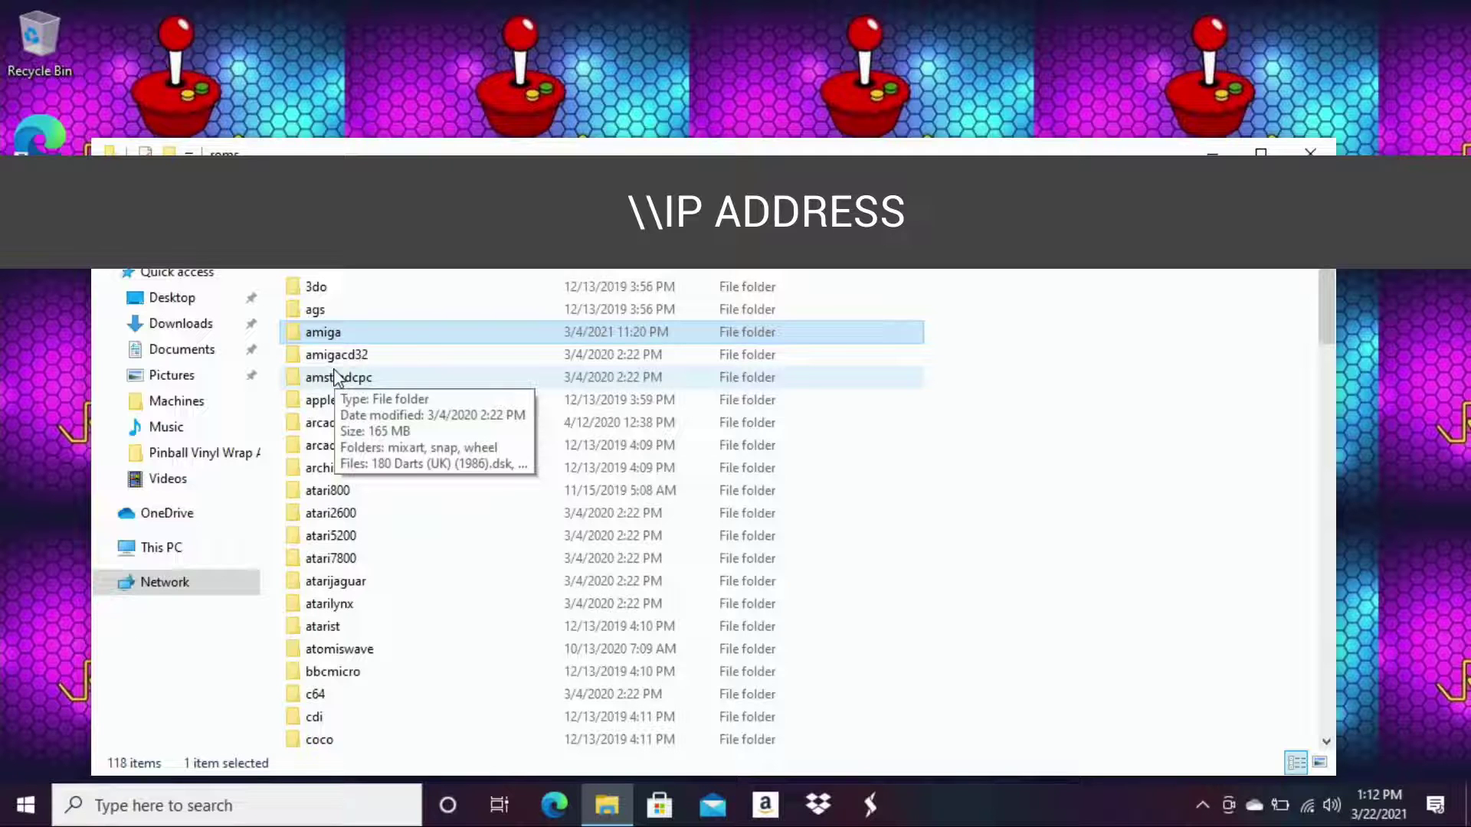
Step: Close the File Explorer window showing the roms folder
{"action": "left_click", "coordinate": [1311, 150]}
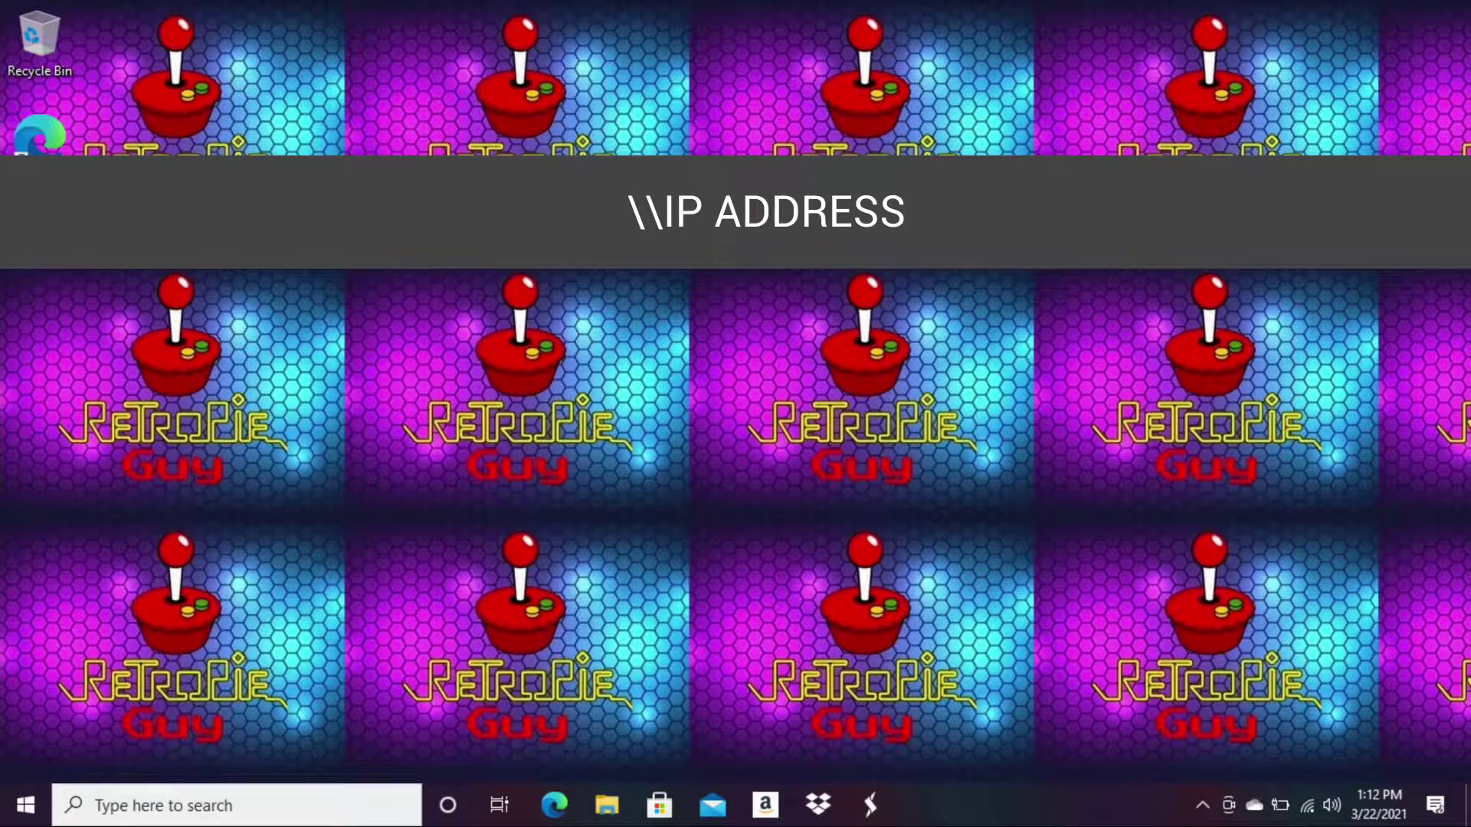